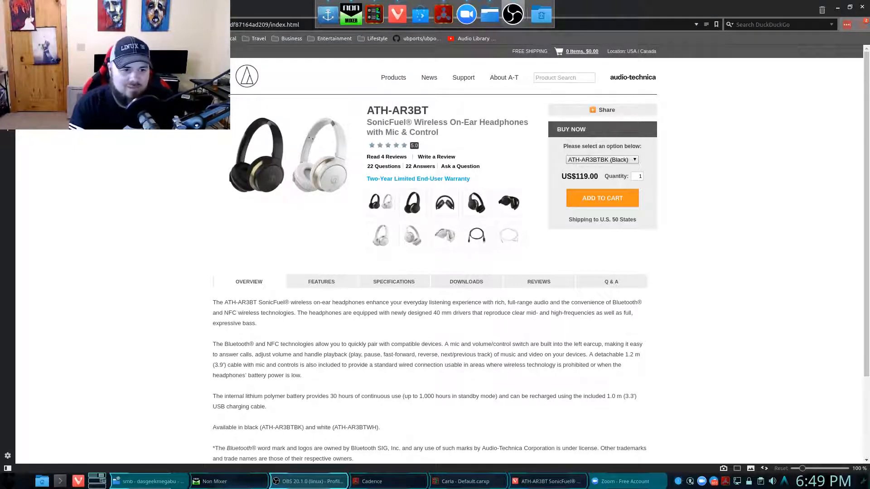
pyautogui.scroll(-3, 435, 273)
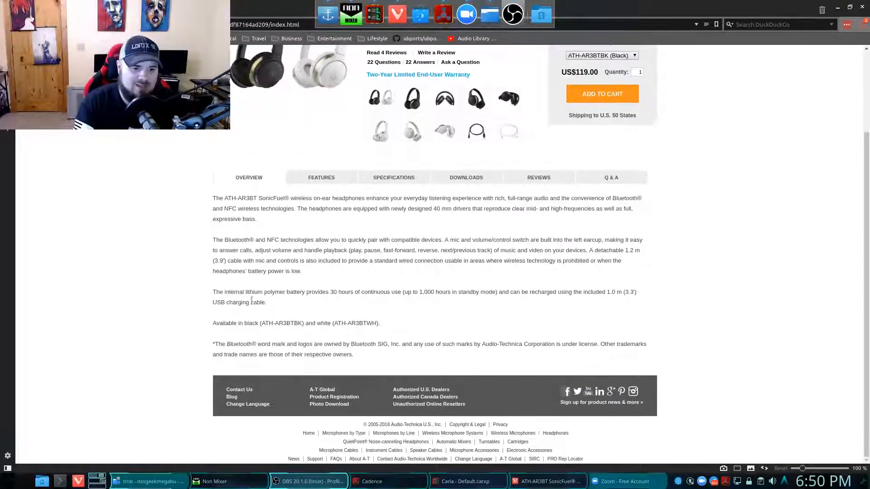
pyautogui.scroll(3, 216, 287)
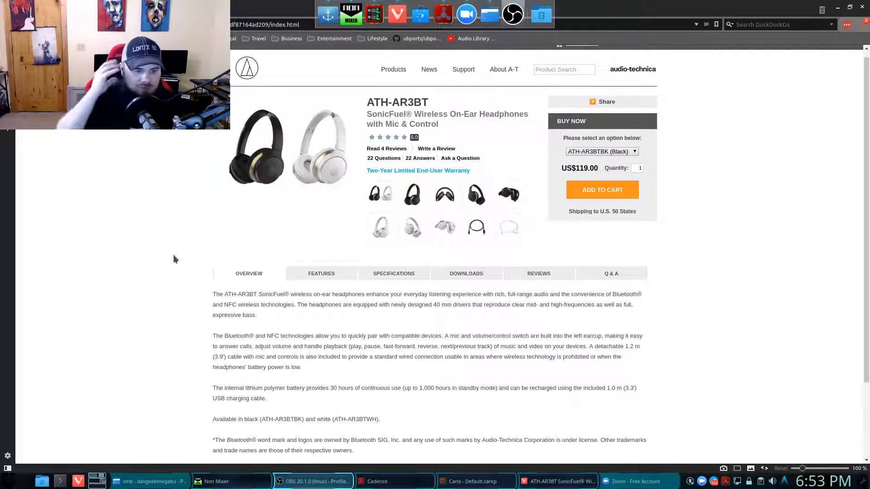
pyautogui.scroll(-3, 188, 212)
pyautogui.scroll(-1, 189, 210)
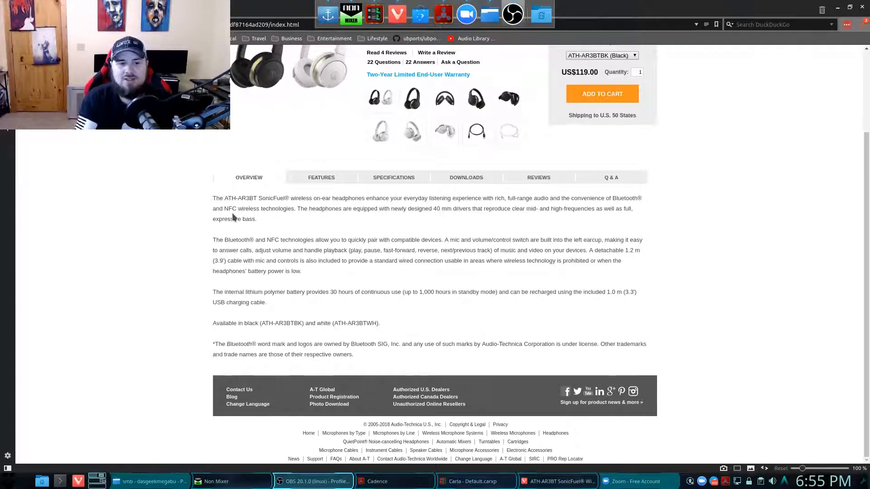
pyautogui.scroll(3, 440, 218)
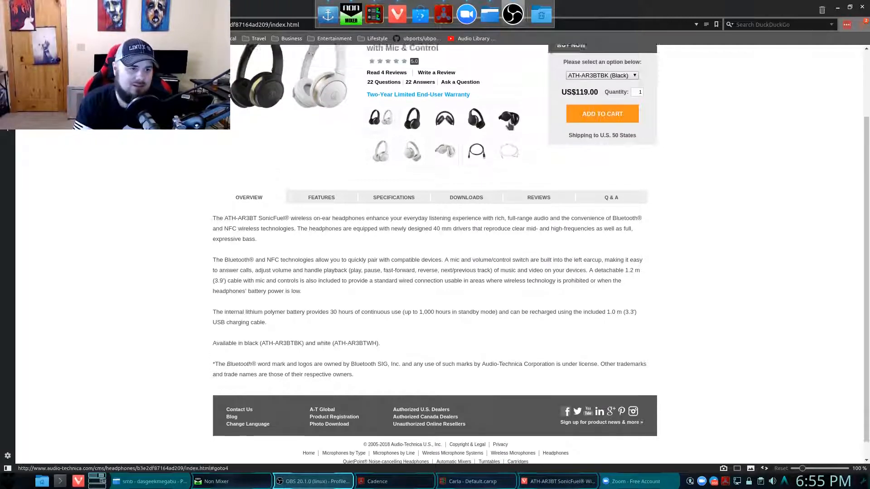
pyautogui.scroll(3, 476, 171)
pyautogui.scroll(1, 488, 131)
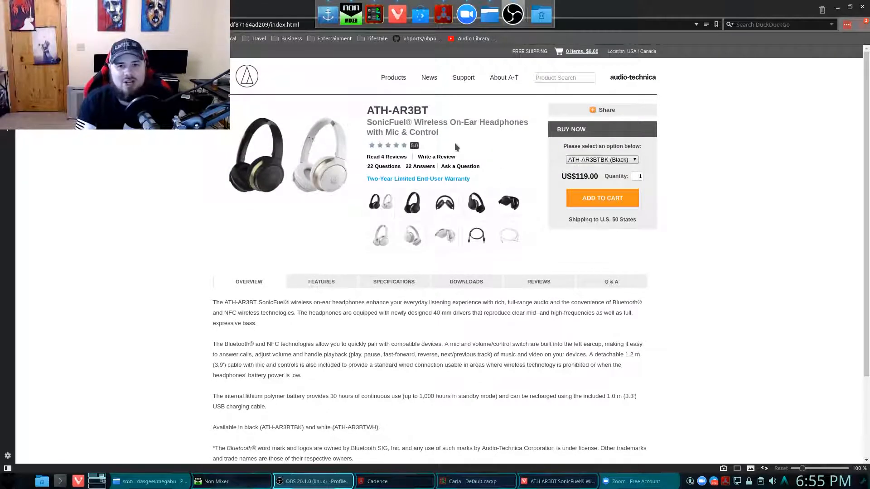